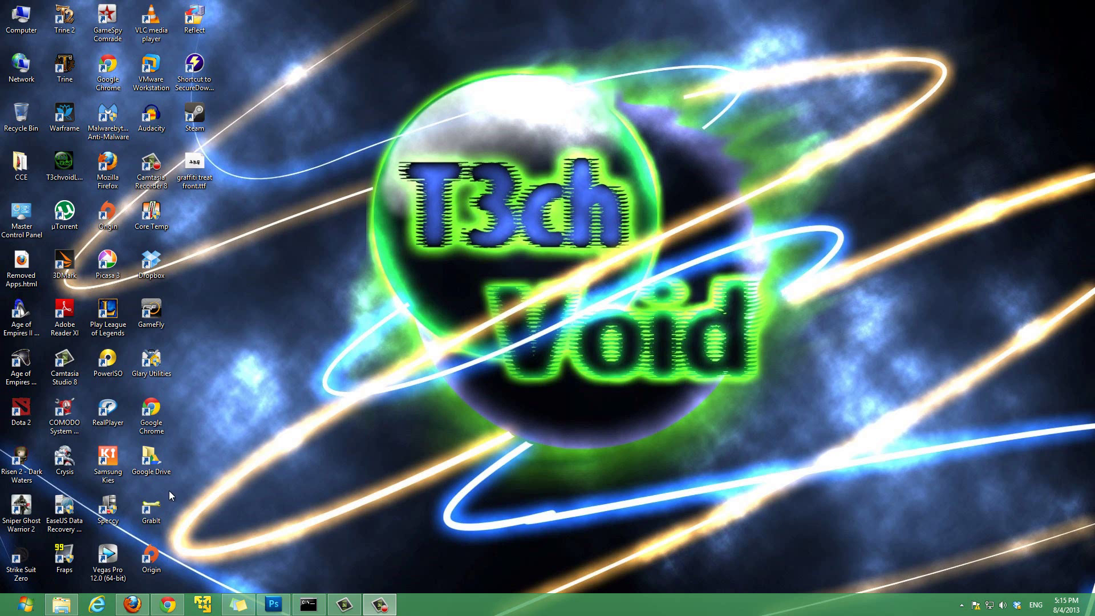
Restore the etc Explorer window from the taskbar, then minimize it to reveal the desktop
click(62, 605)
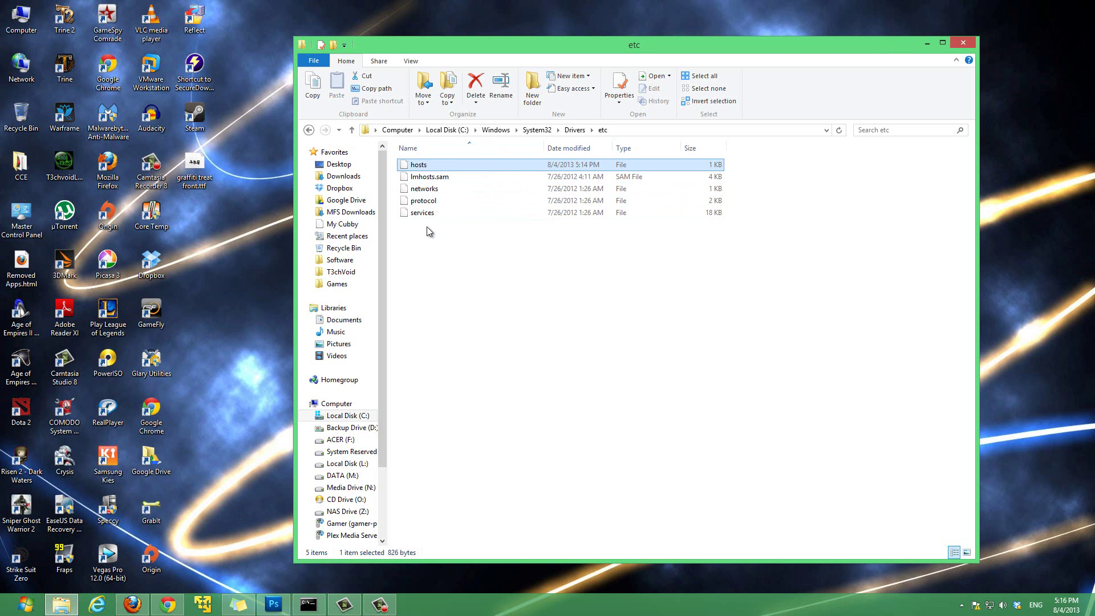
click(925, 45)
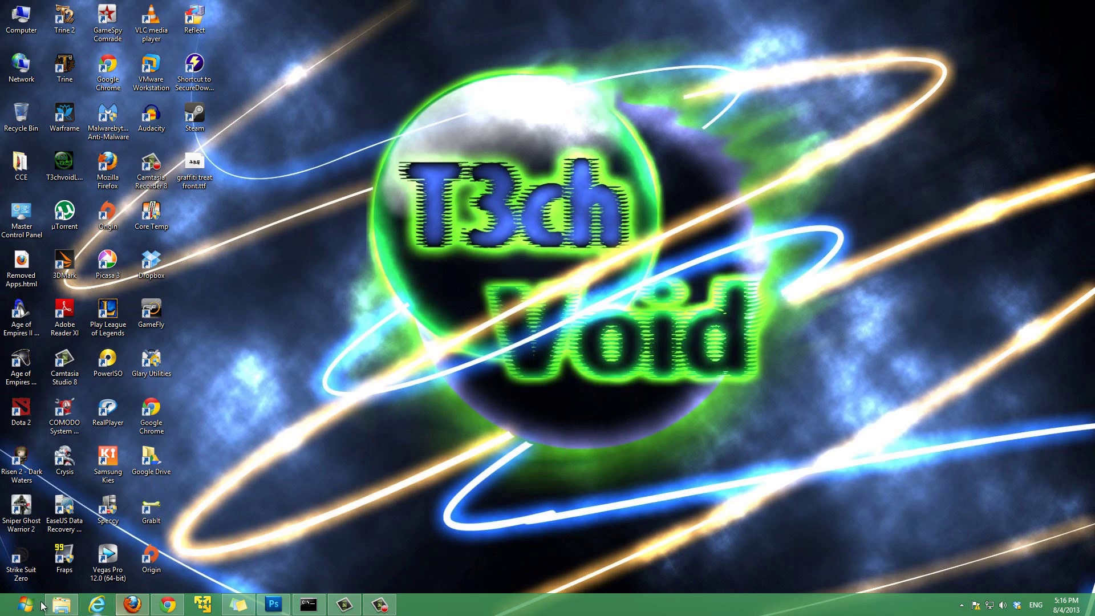
Search the Windows 8 Start screen for 'notepad' and launch Notepad from the result's app bar
click(24, 605)
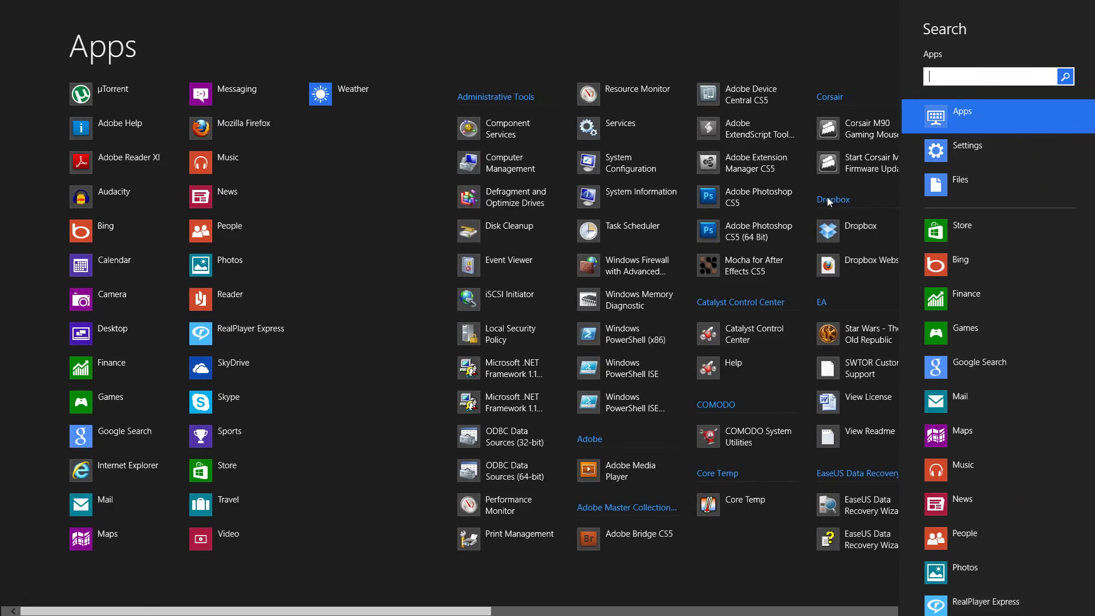
key(super)
key(super)
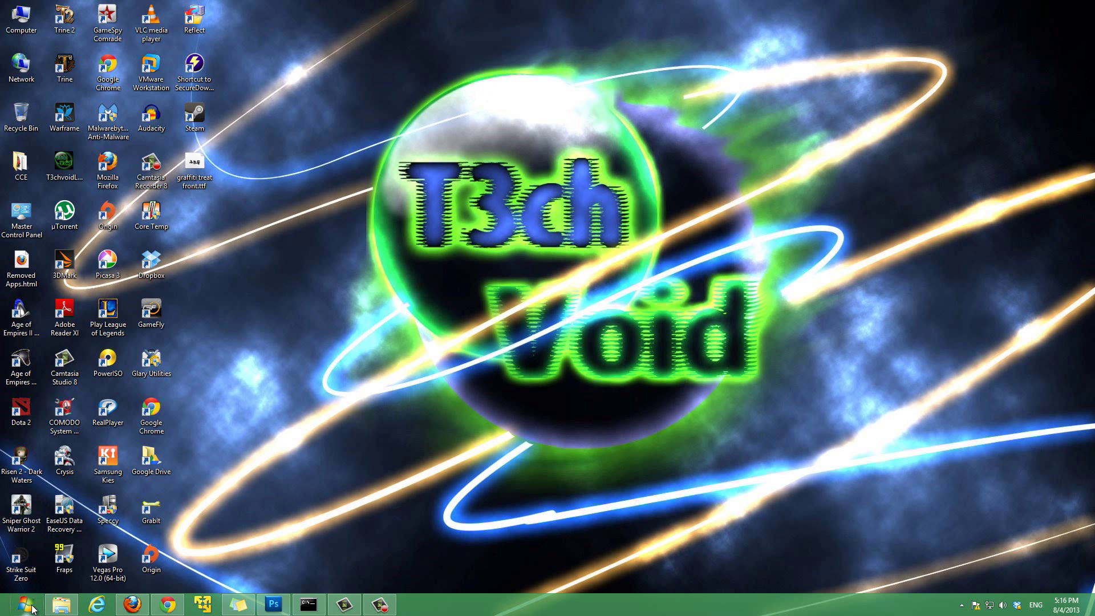
mouse_move(1093, 3)
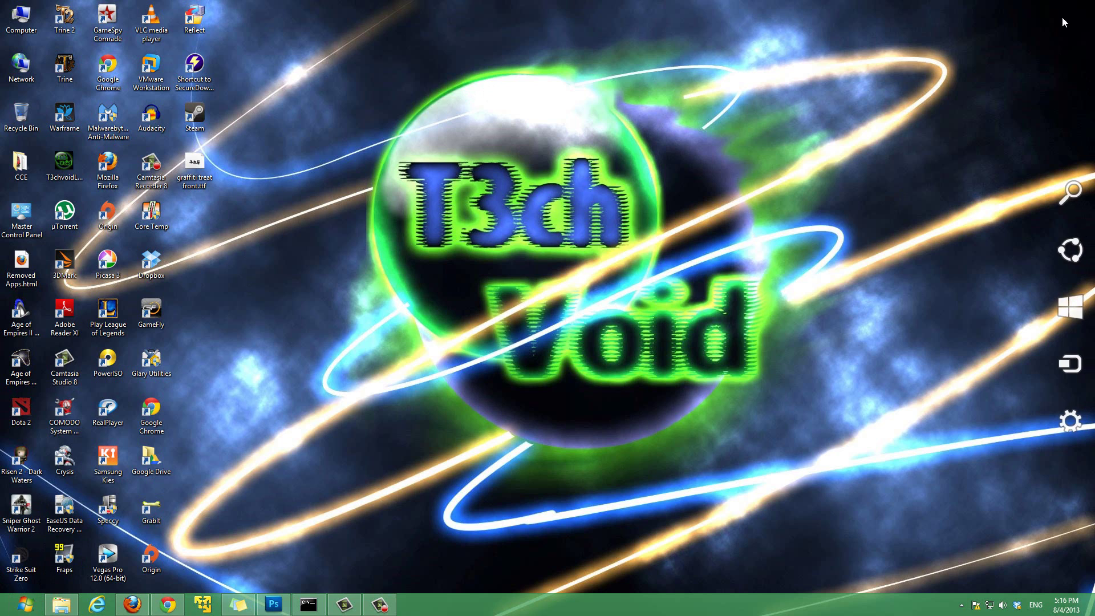
mouse_move(1086, 334)
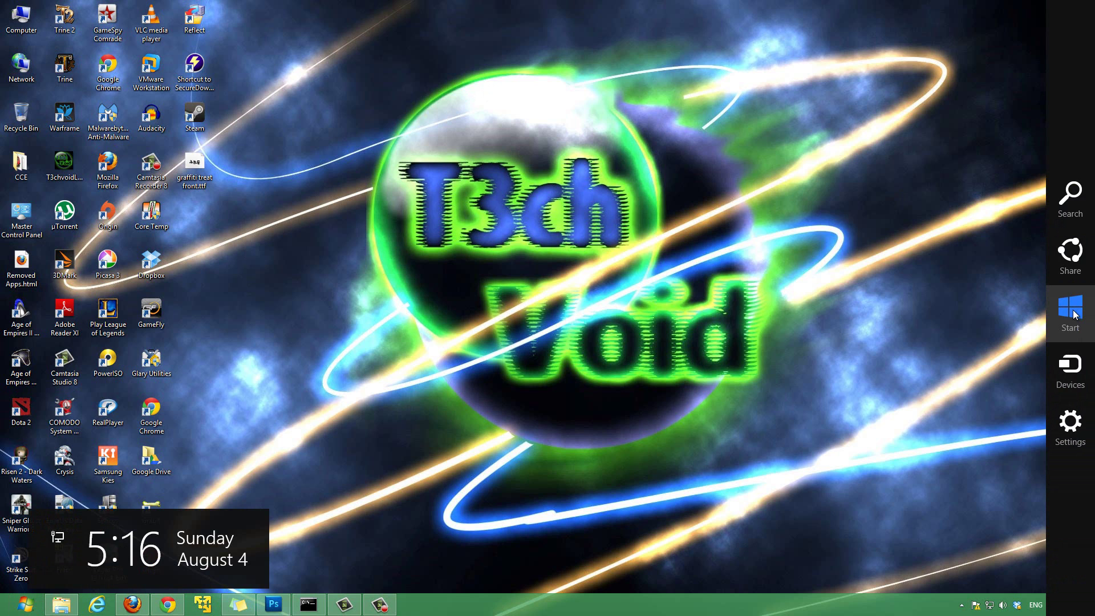
click(1075, 314)
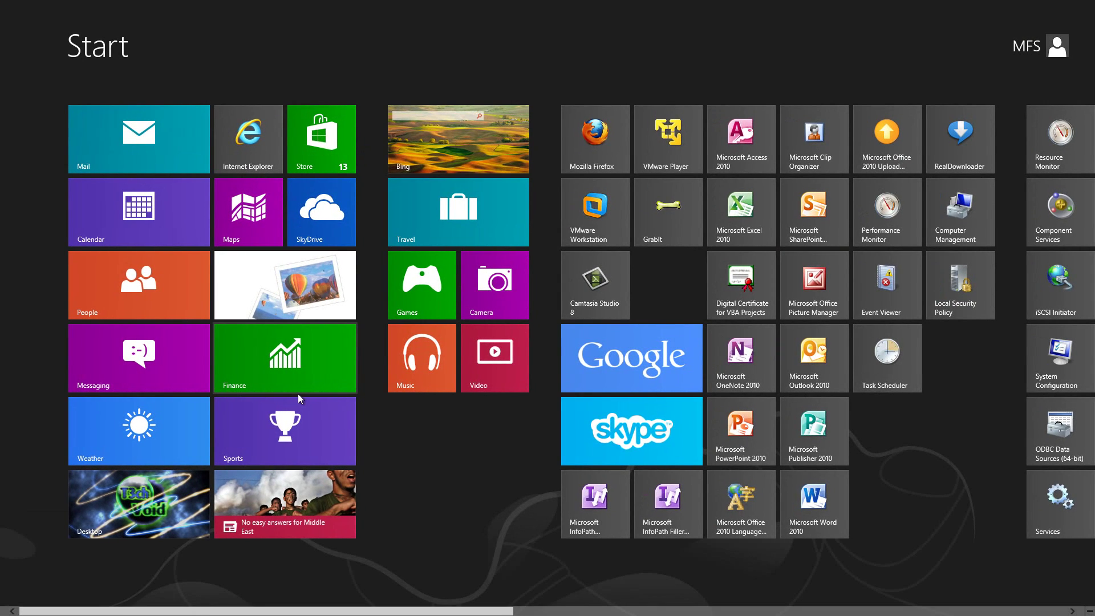
text(notepad)
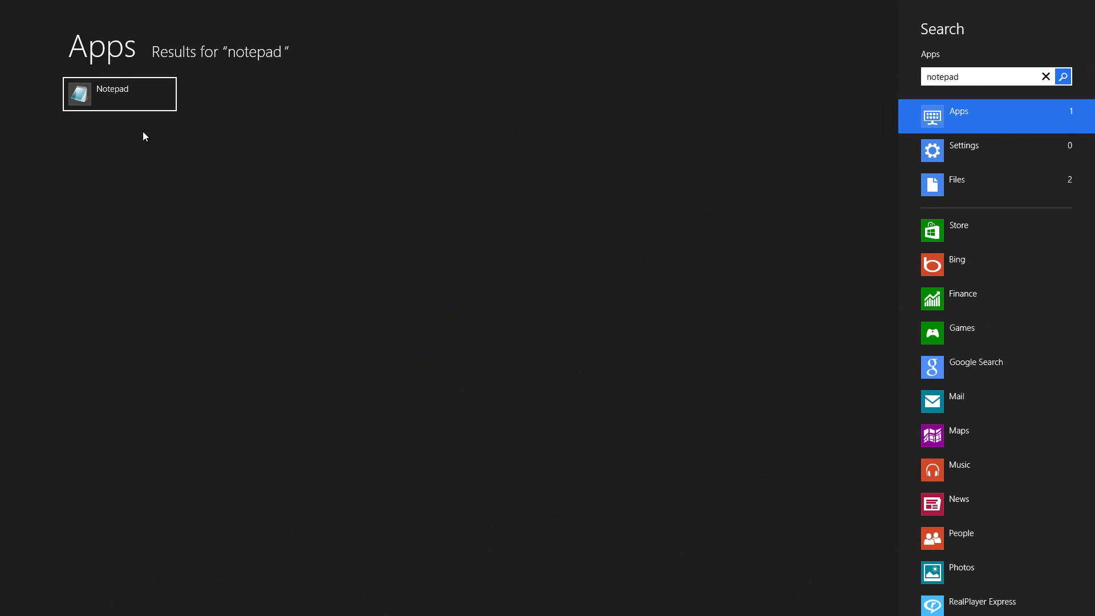
right_click(135, 100)
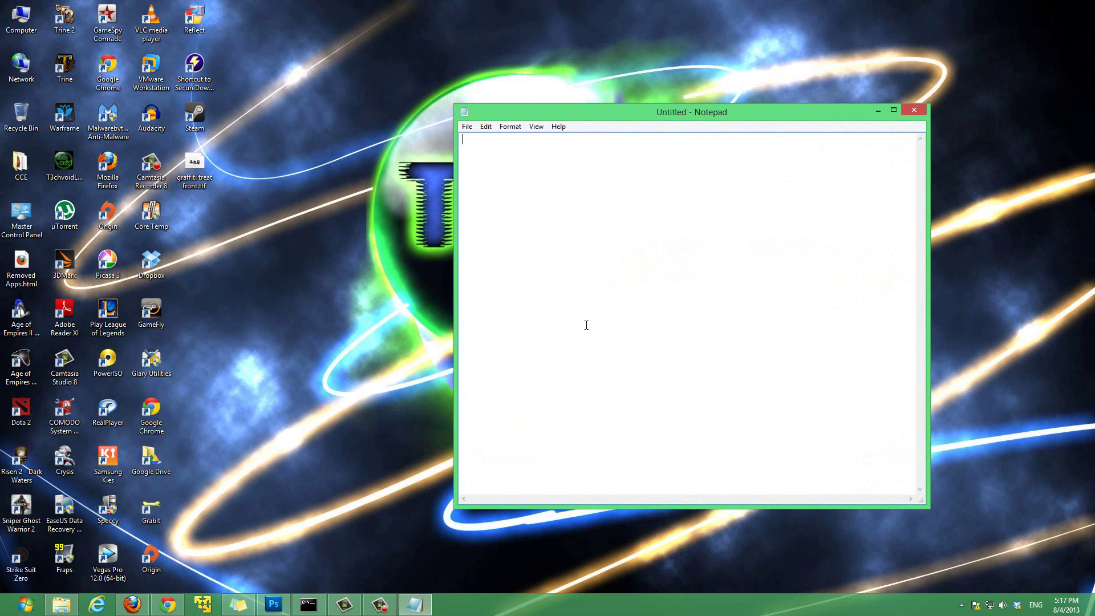
Reposition the blank Untitled Notepad window toward the screen centre and show its File menu
drag(673, 107, 607, 81)
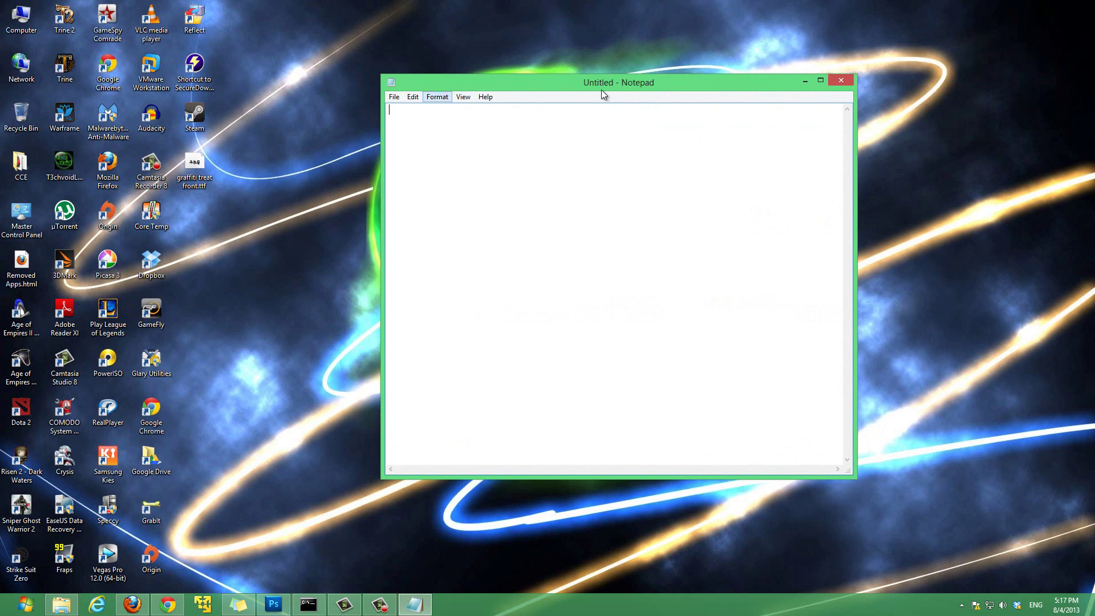
mouse_move(604, 88)
mouse_down()
mouse_move(607, 116)
mouse_move(597, 97)
mouse_up()
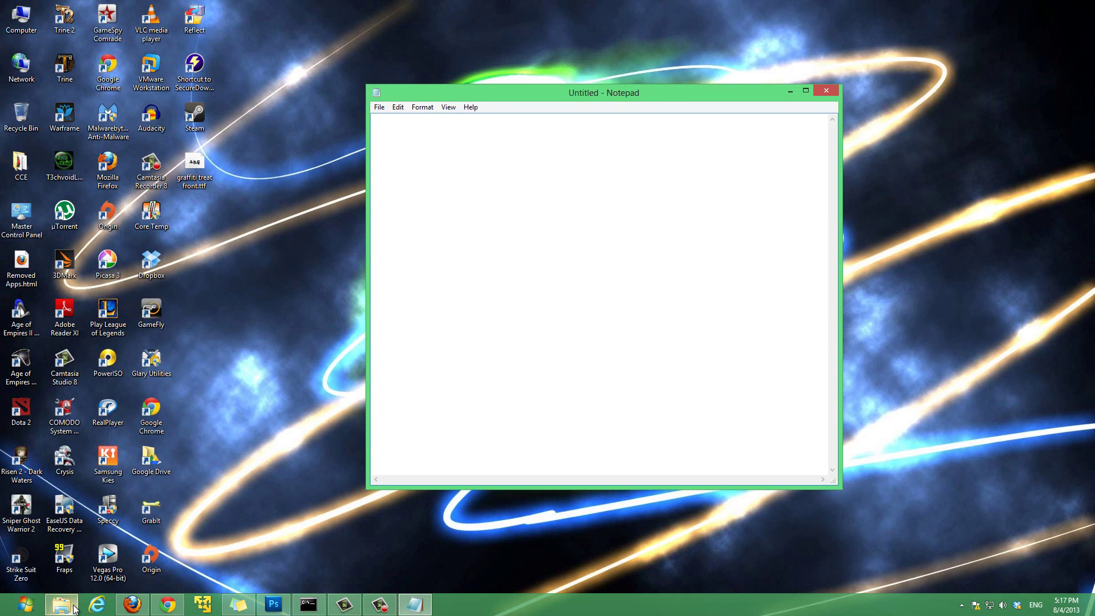
mouse_move(61, 603)
drag(586, 93, 607, 119)
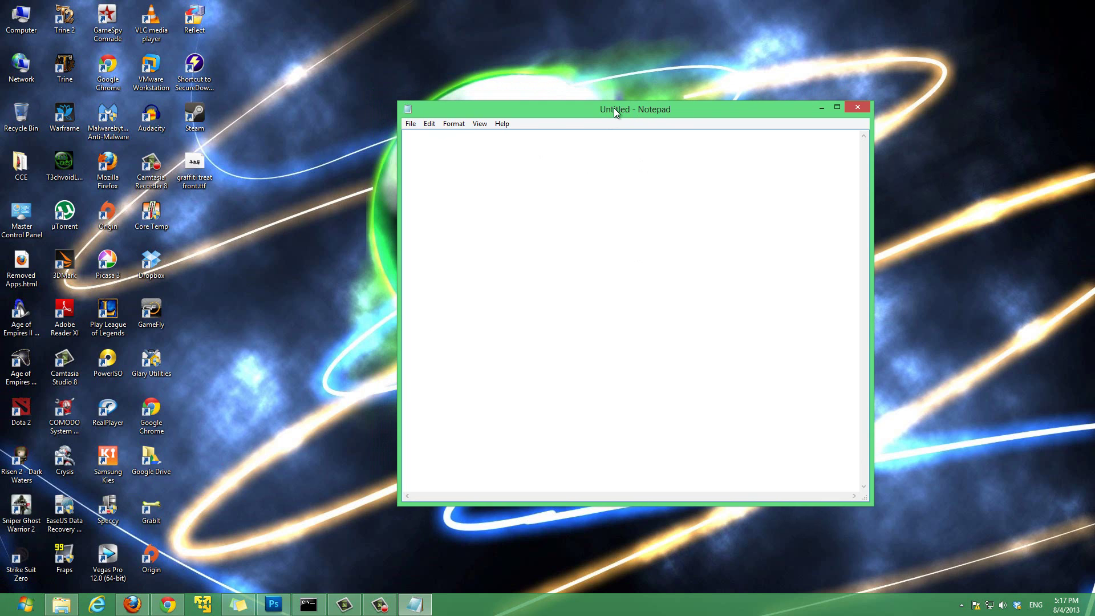
click(412, 124)
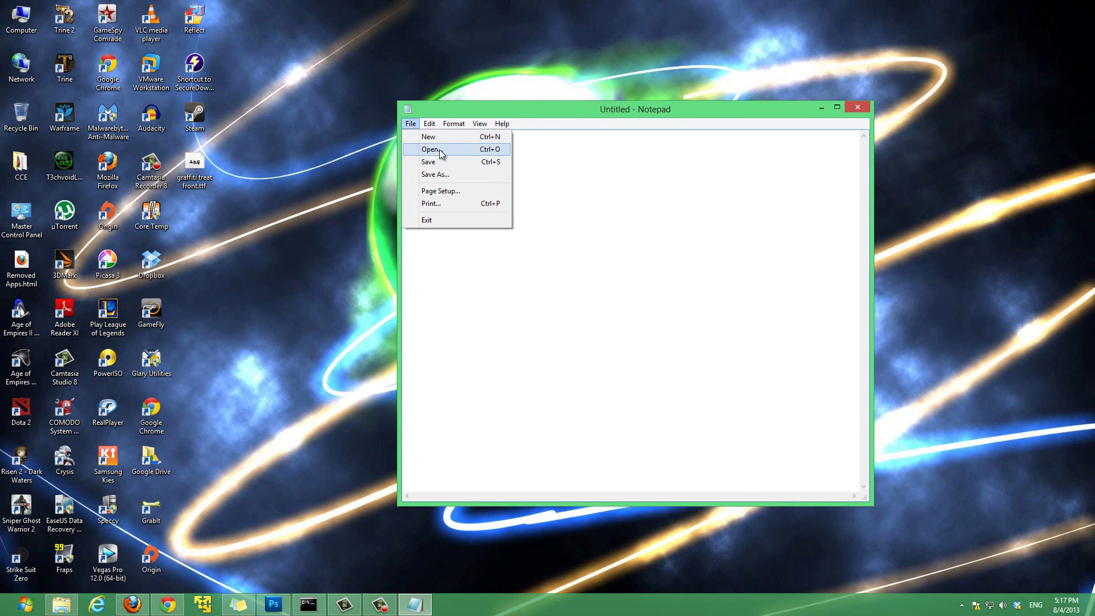
In the Open dialog, browse from Computer through C:\Windows\System32\Drivers into the etc folder
click(439, 150)
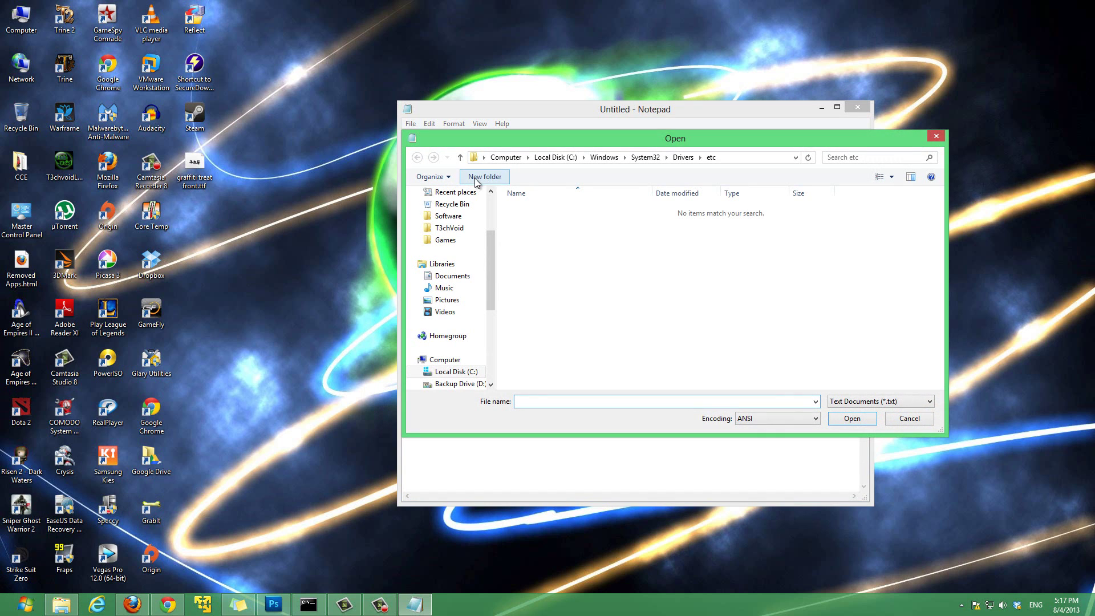
click(507, 157)
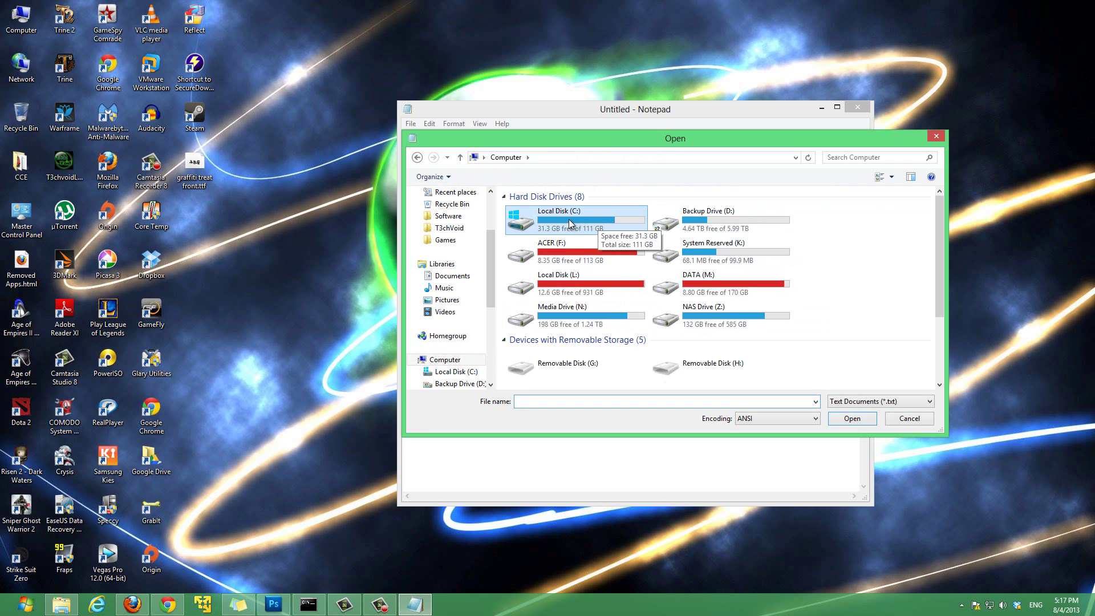
double_click(584, 218)
scroll(571, 268, down, 3)
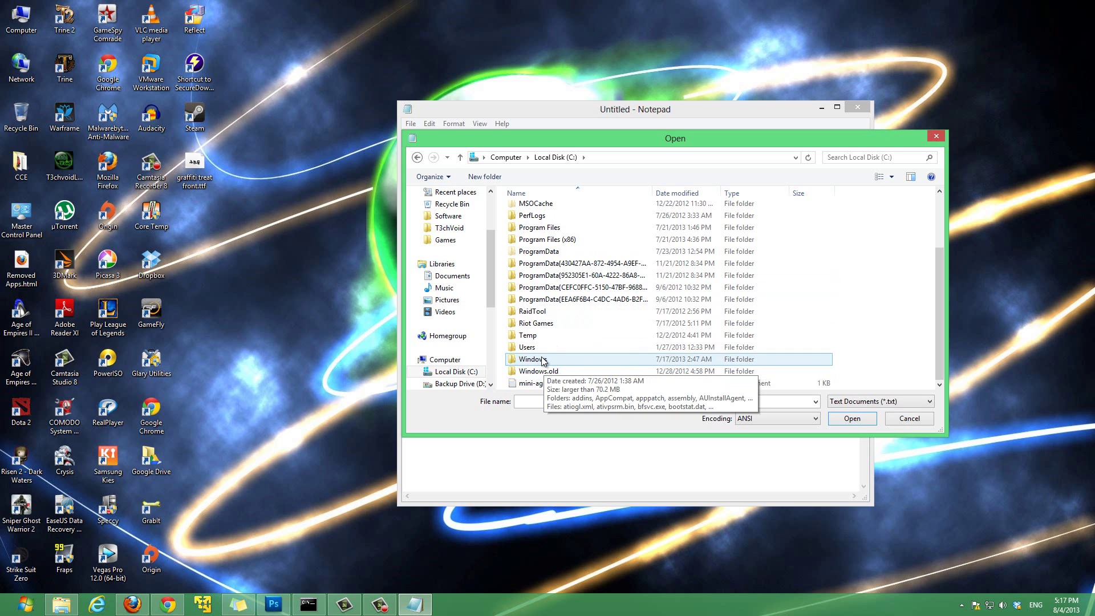
double_click(534, 359)
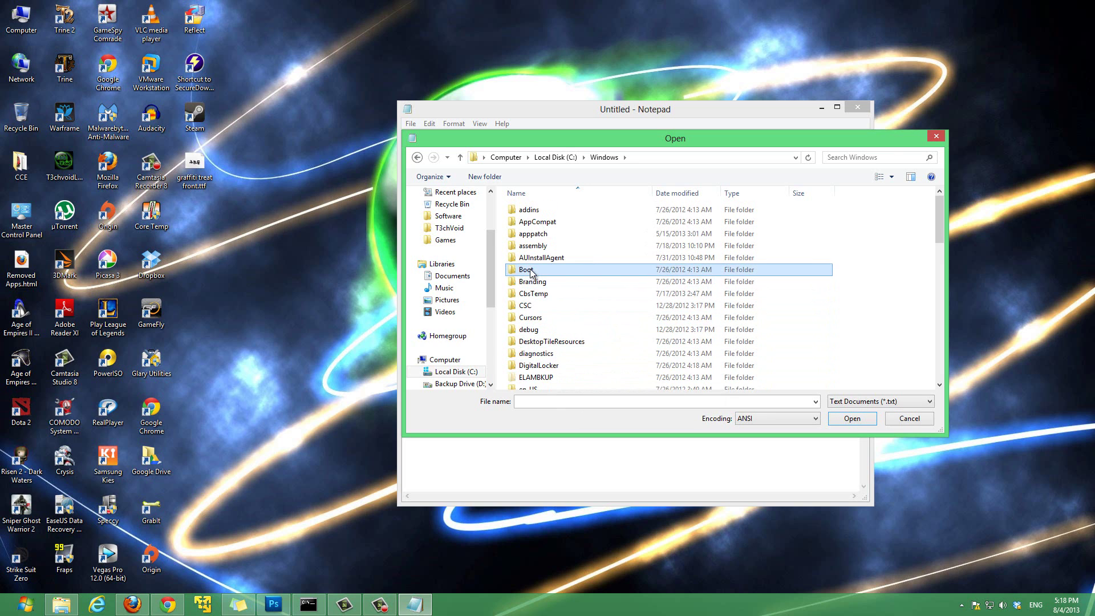
scroll(545, 268, down, 12)
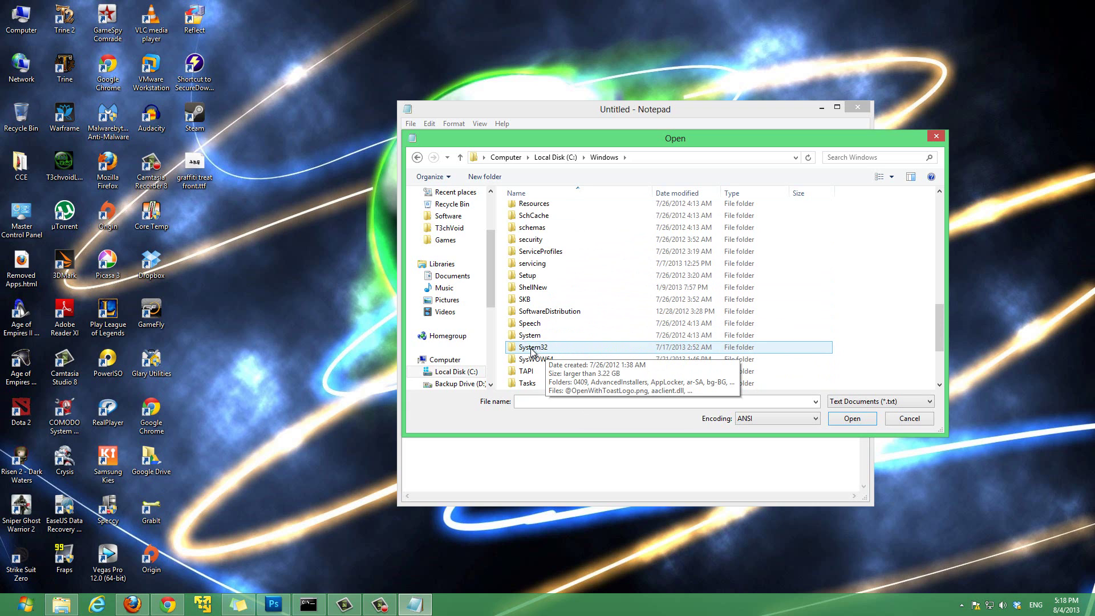
double_click(553, 348)
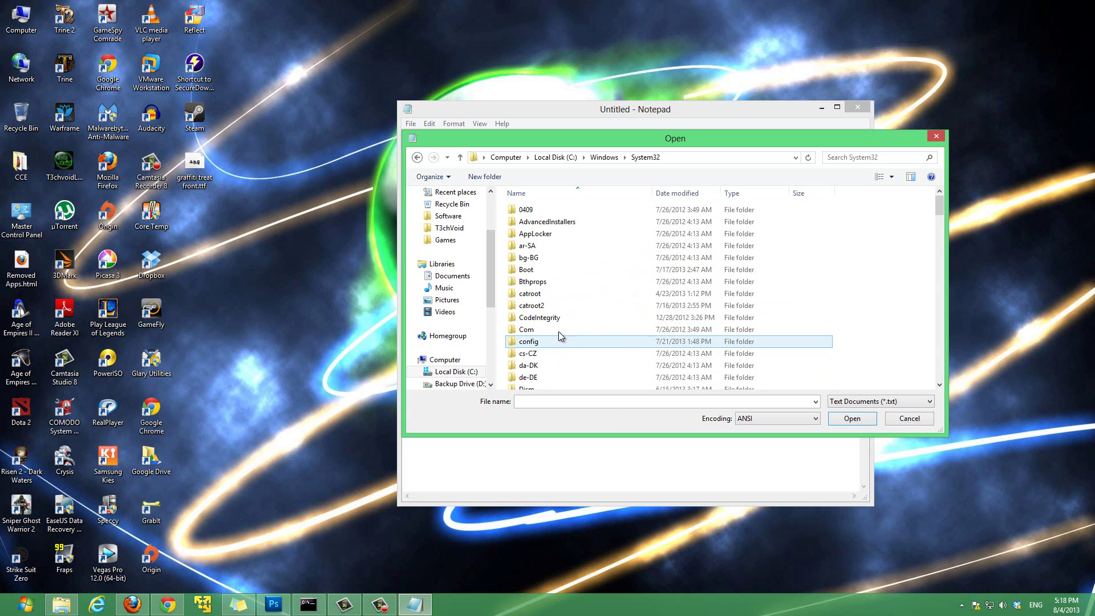
scroll(562, 354, down, 3)
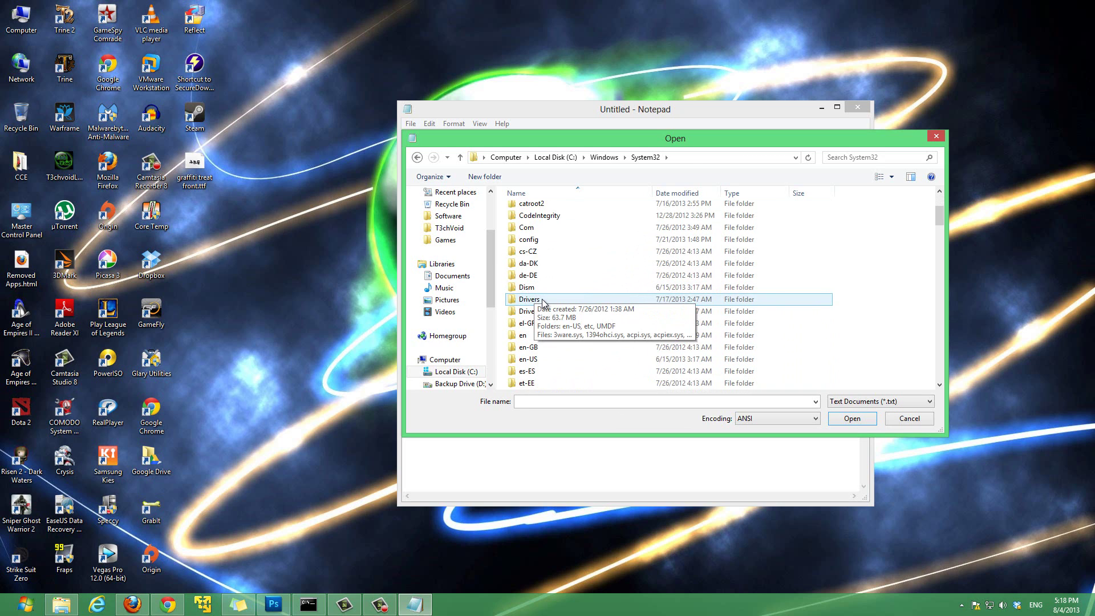
double_click(539, 300)
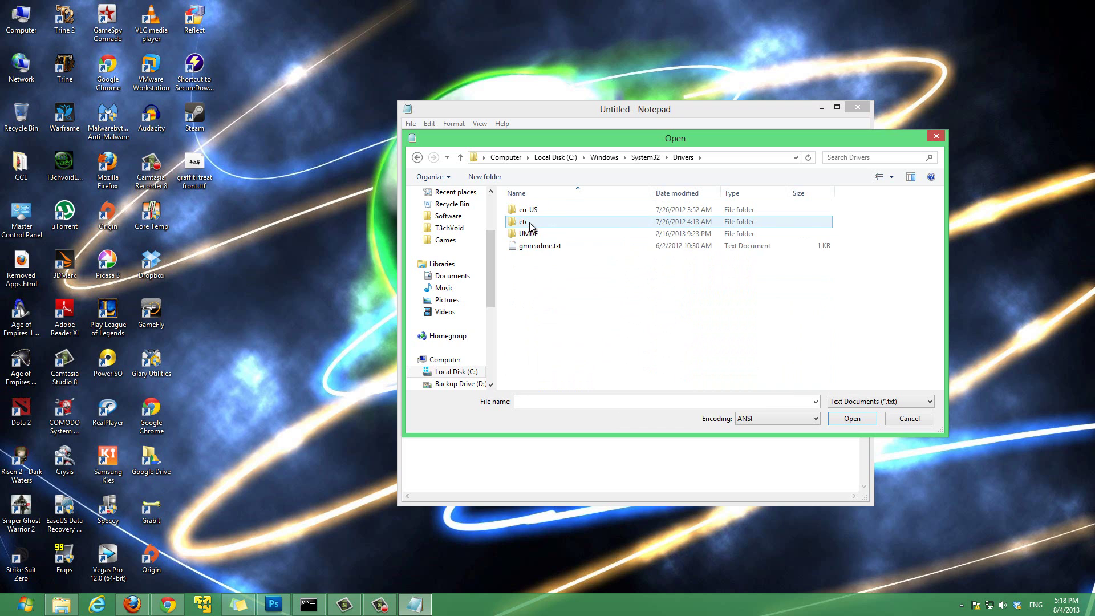
mouse_move(531, 227)
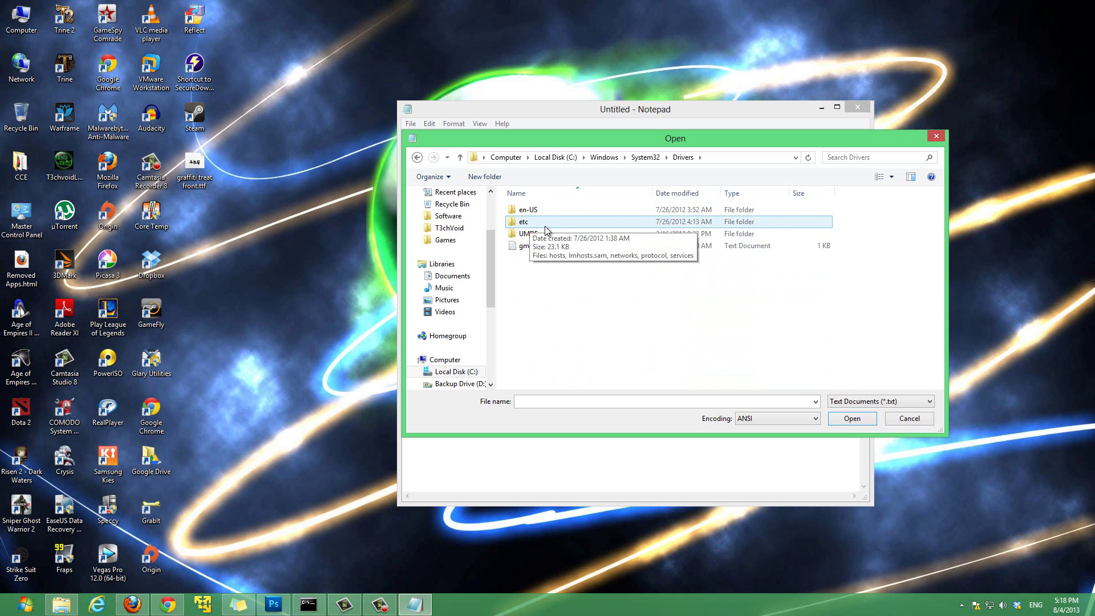
double_click(545, 228)
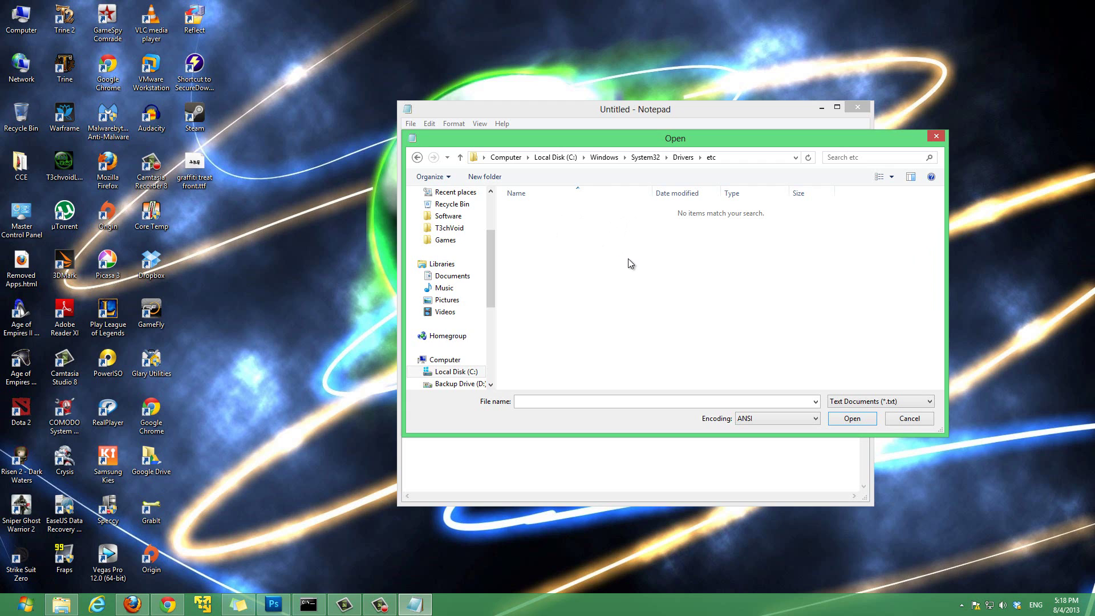
Switch the file-type filter to All Files (*.*) and open the hosts file
click(868, 404)
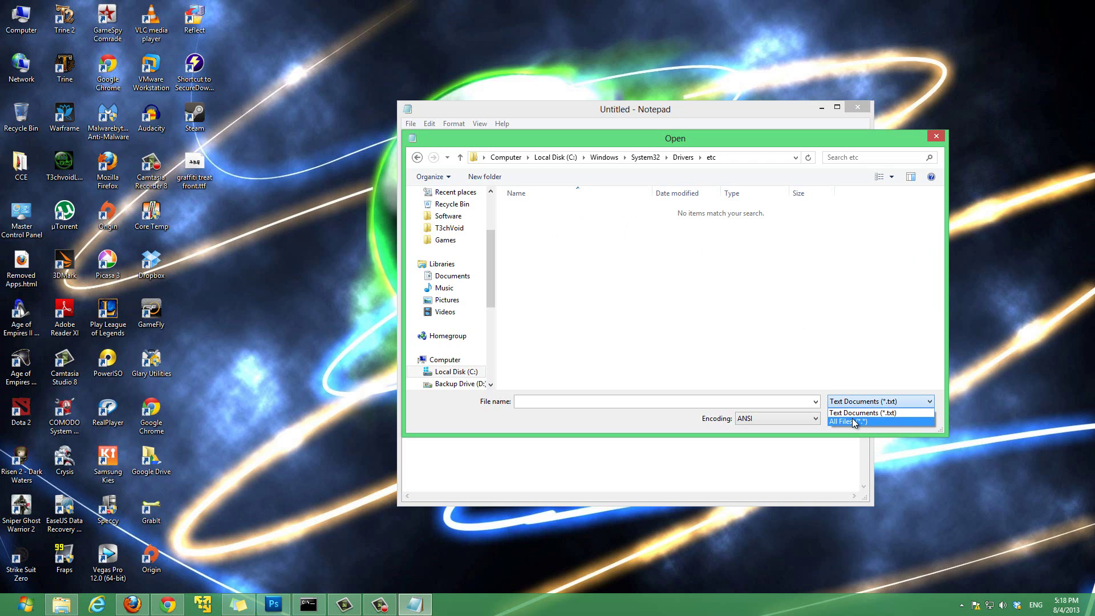
click(854, 424)
click(851, 402)
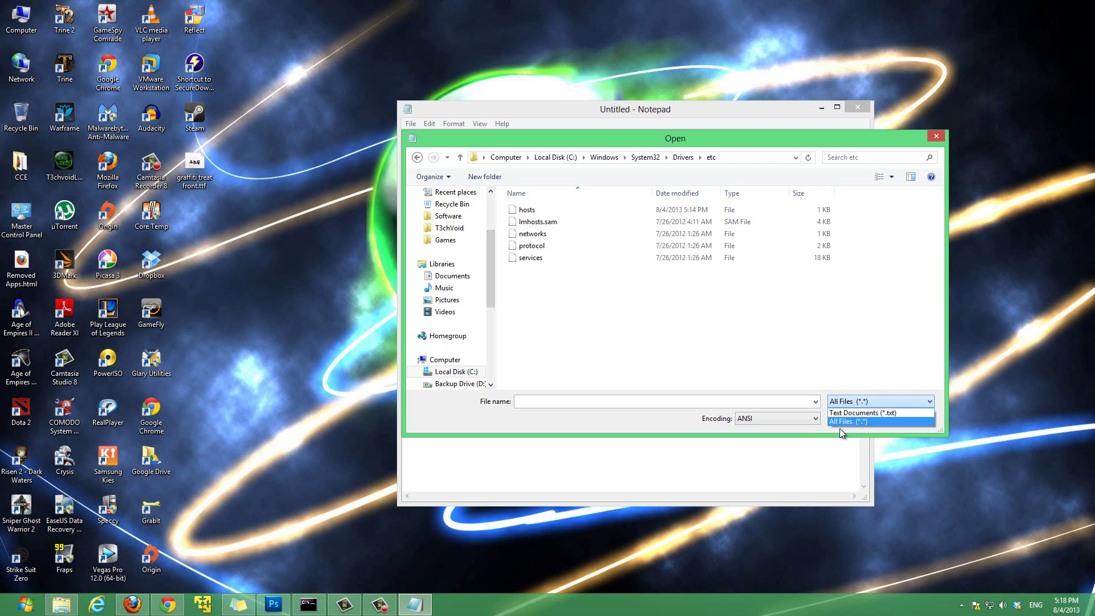
click(843, 421)
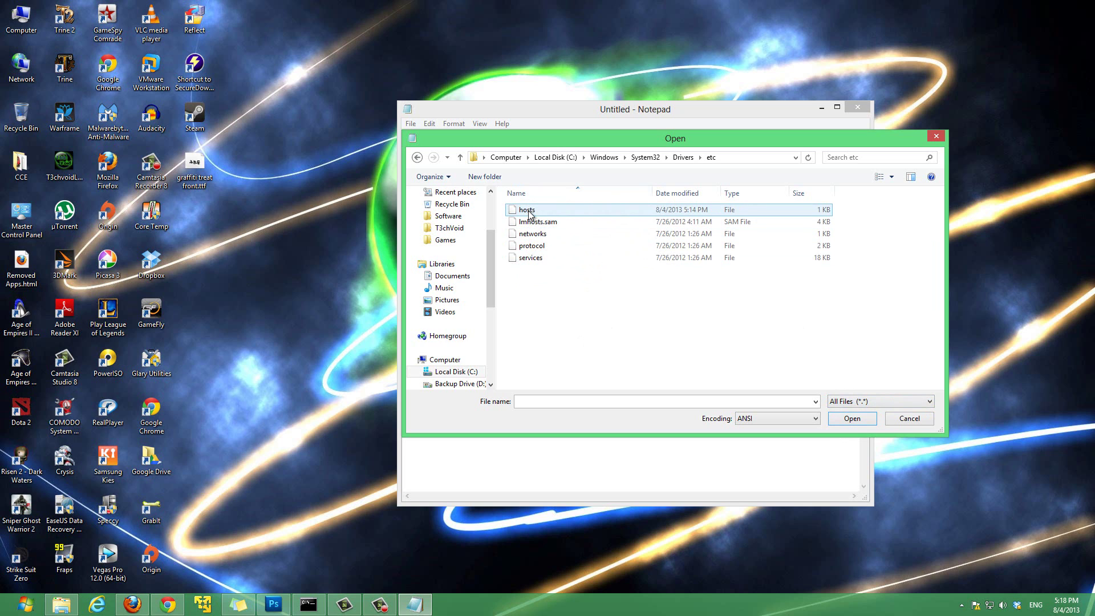
click(854, 421)
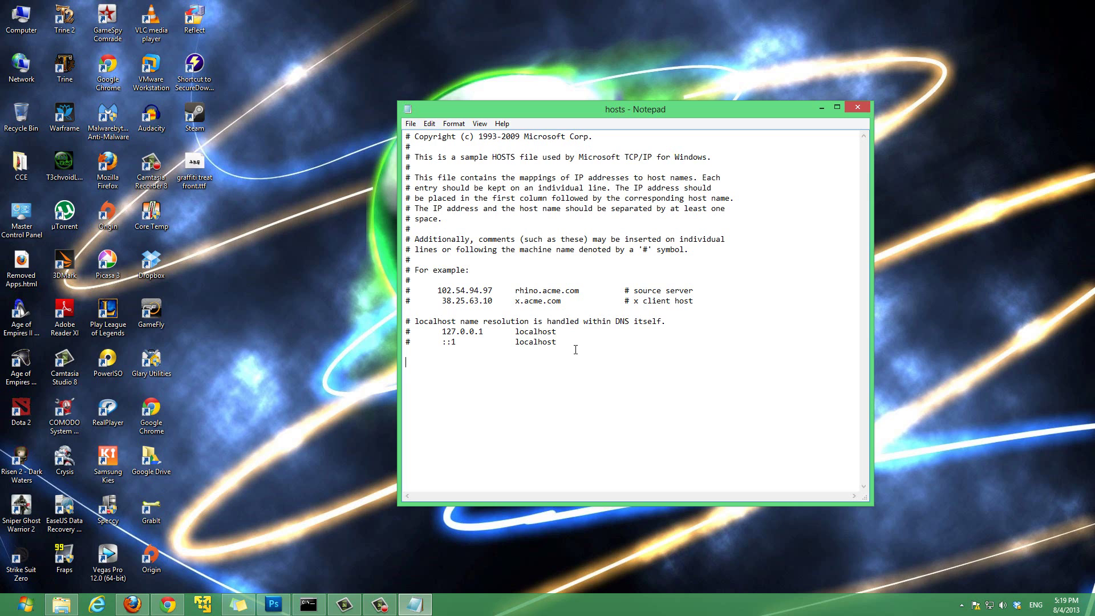
Append the line '10.10.10.10 google.com' to hosts, save it, and close Notepad
text(10.10.10.10 google.com)
click(462, 364)
click(410, 123)
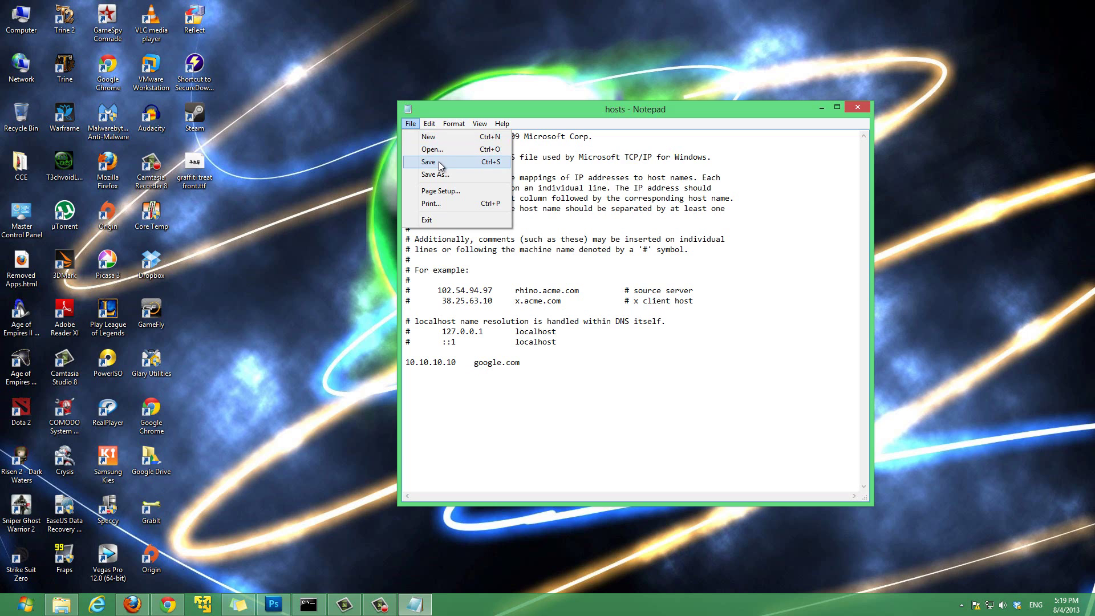
click(440, 164)
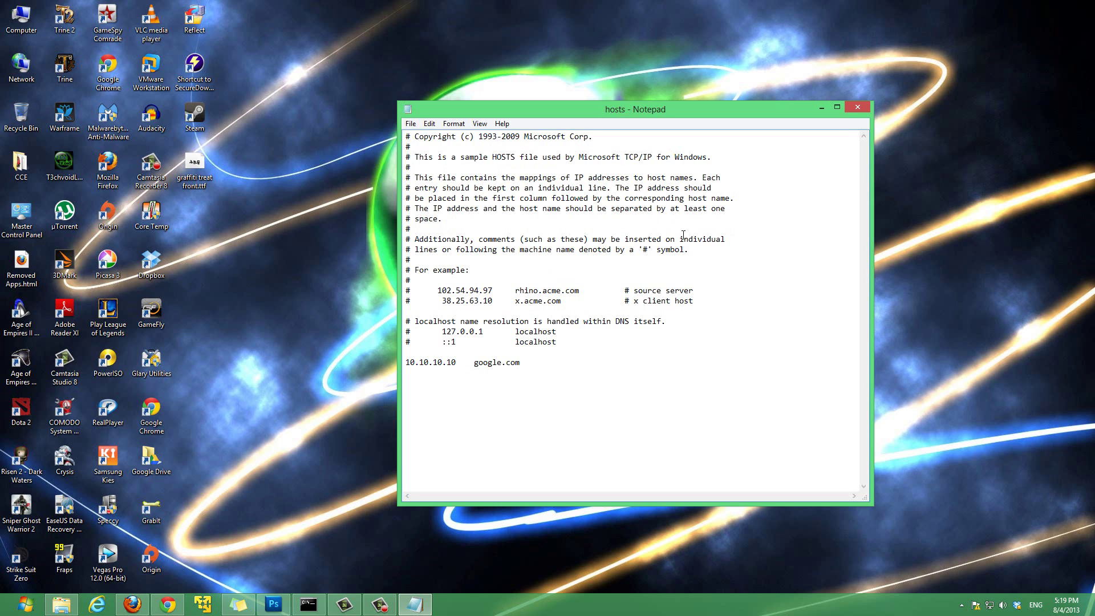
click(860, 106)
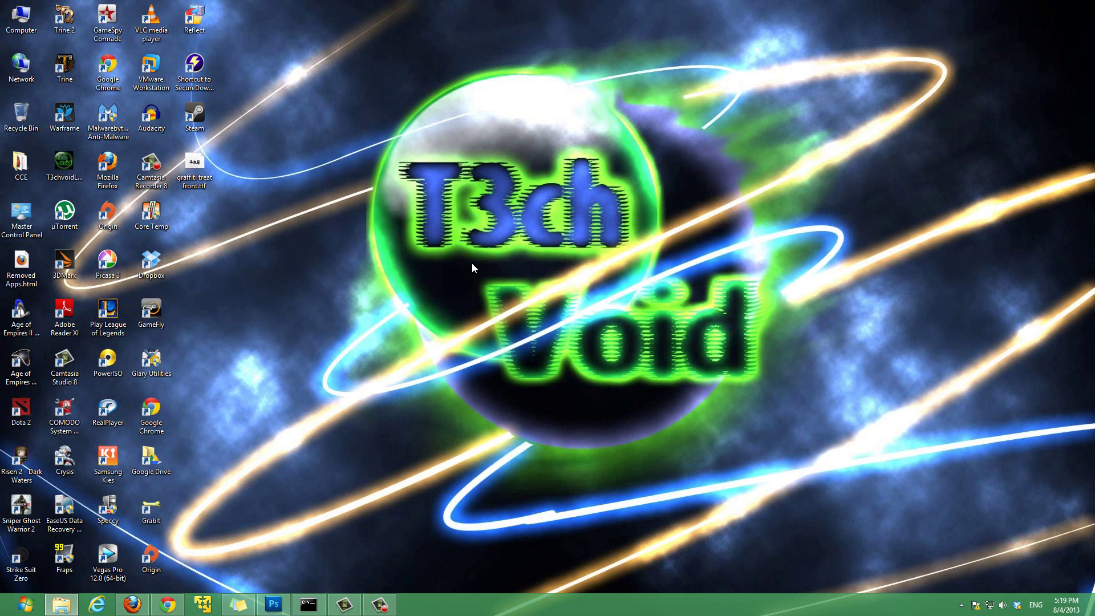
key(super)
text(notepad)
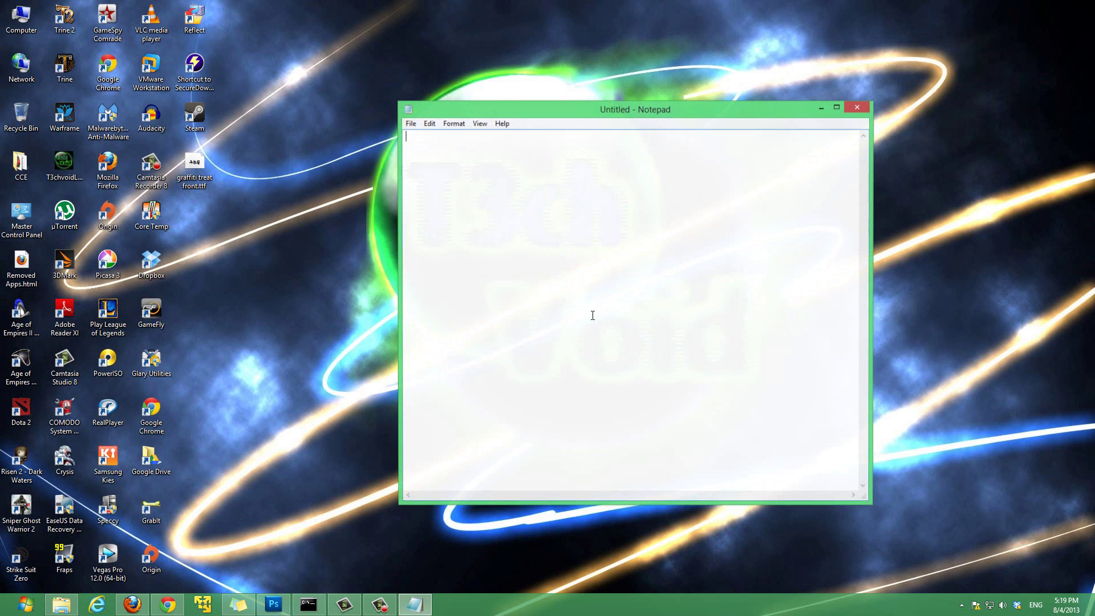
click(414, 123)
click(455, 152)
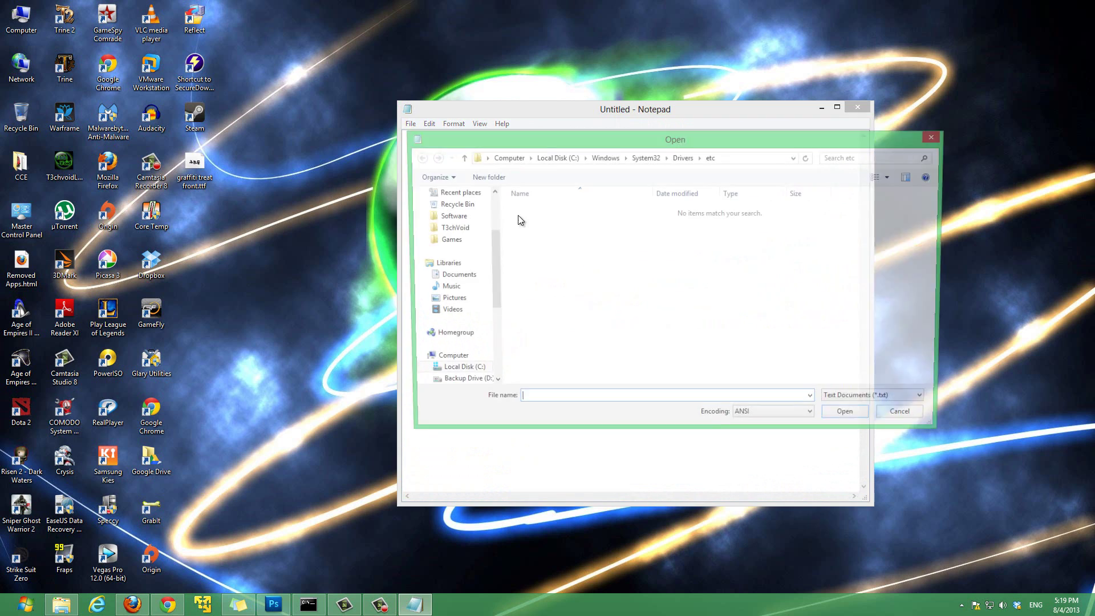
click(887, 401)
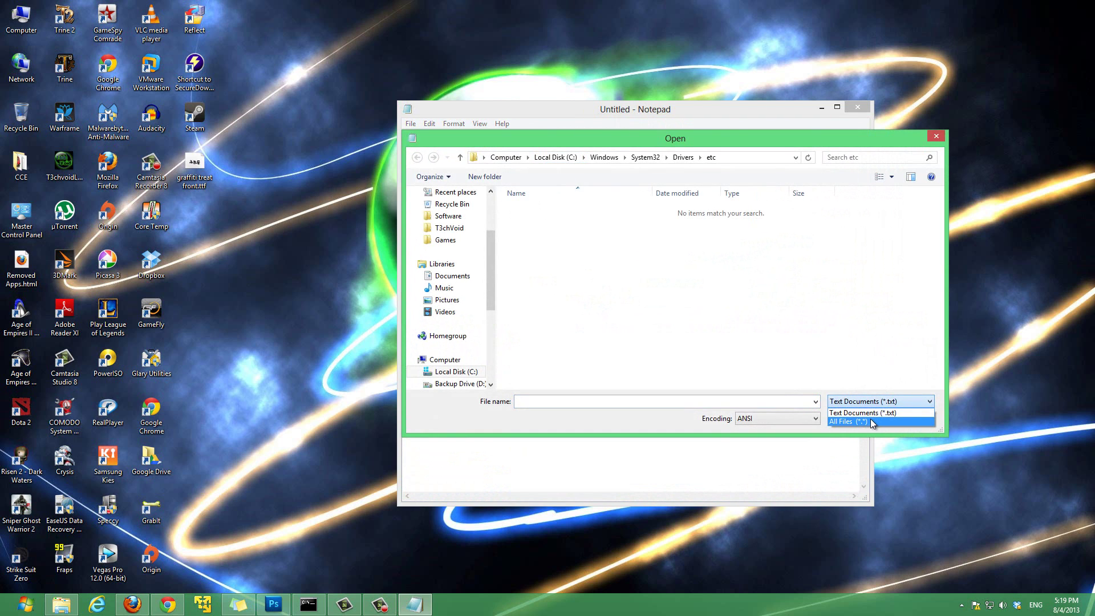
click(872, 422)
click(536, 212)
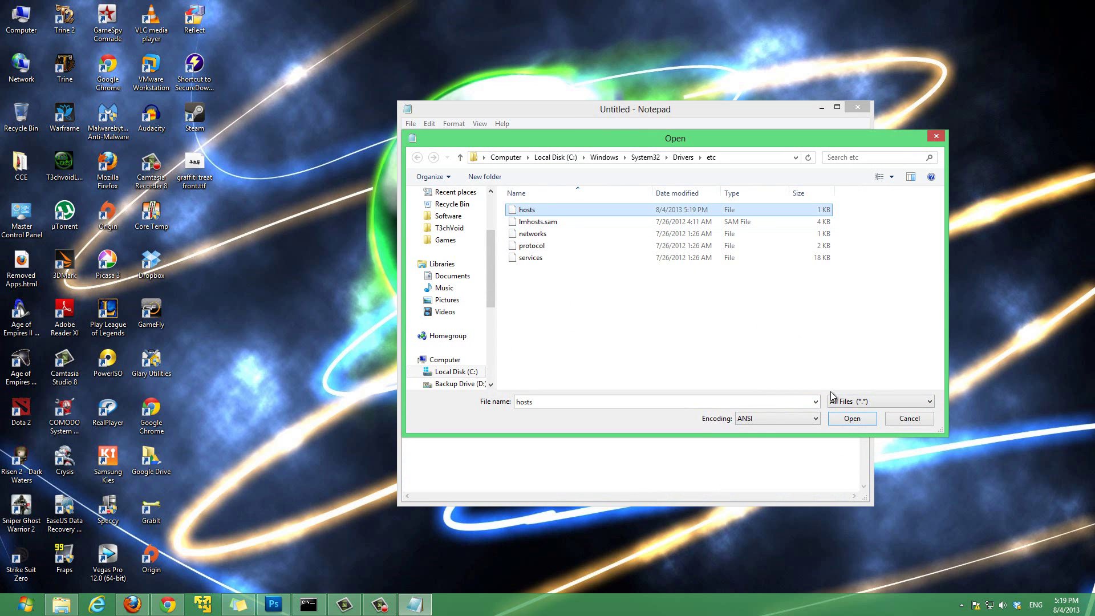
click(856, 422)
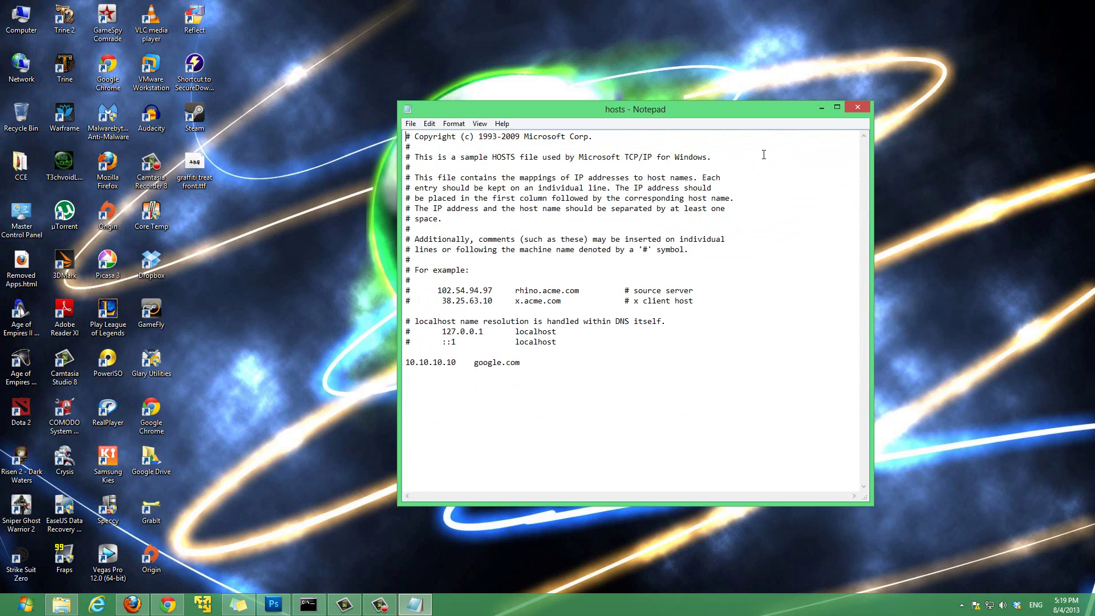
click(857, 107)
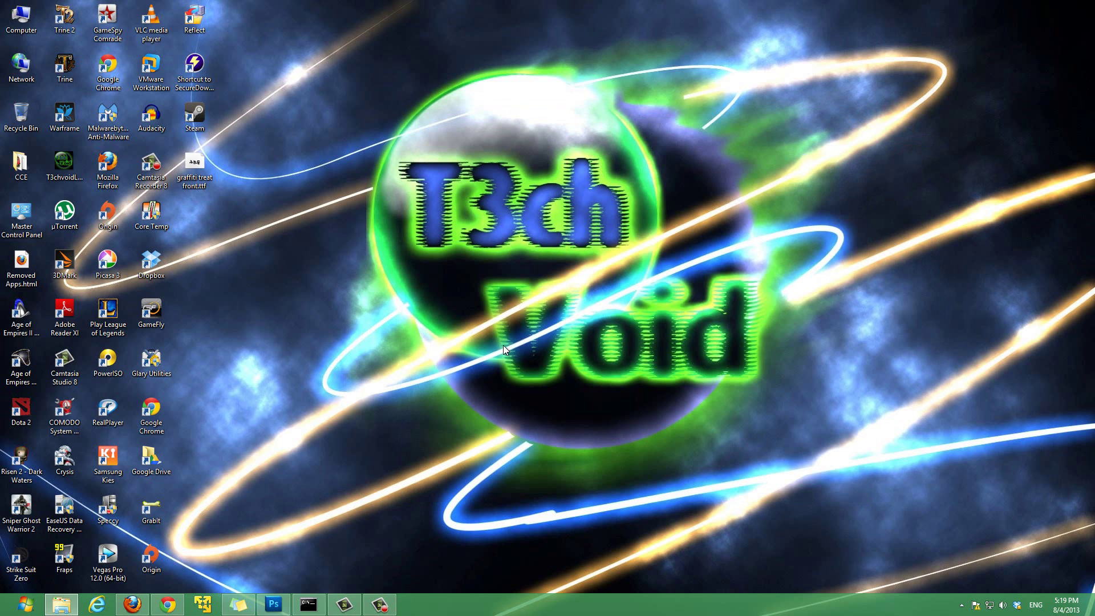
Restore the etc Explorer window and show its full path C:\Windows\System32\Drivers\etc in the address bar
click(61, 604)
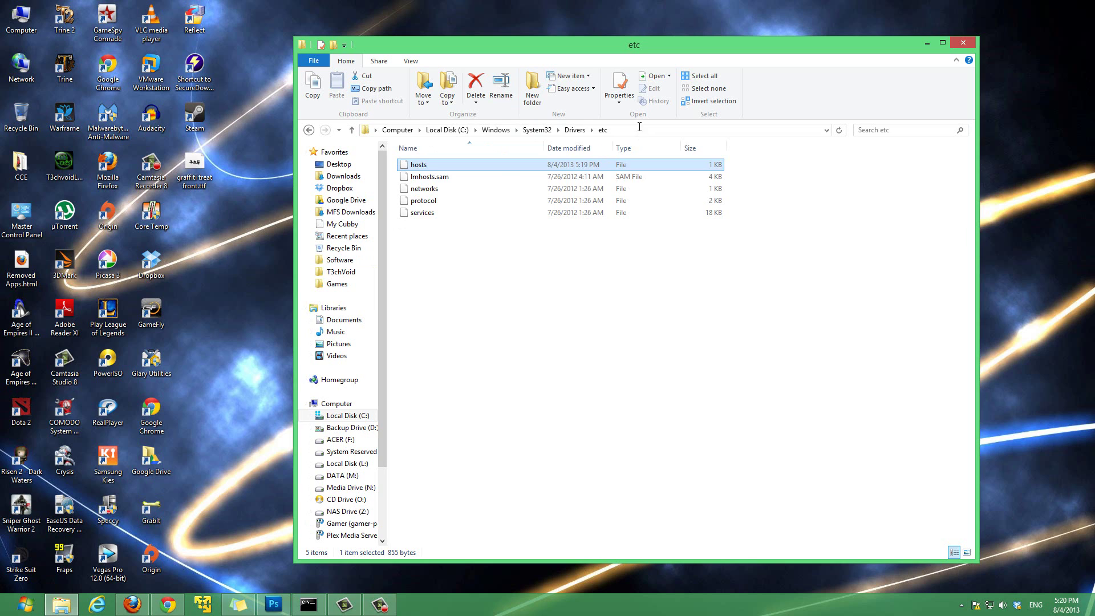
click(639, 128)
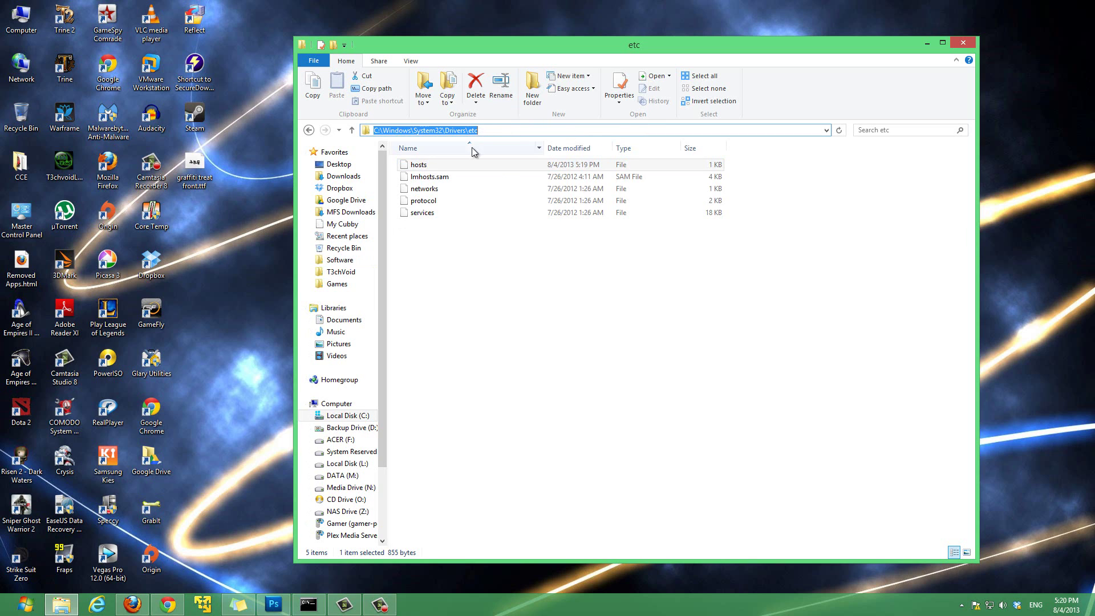